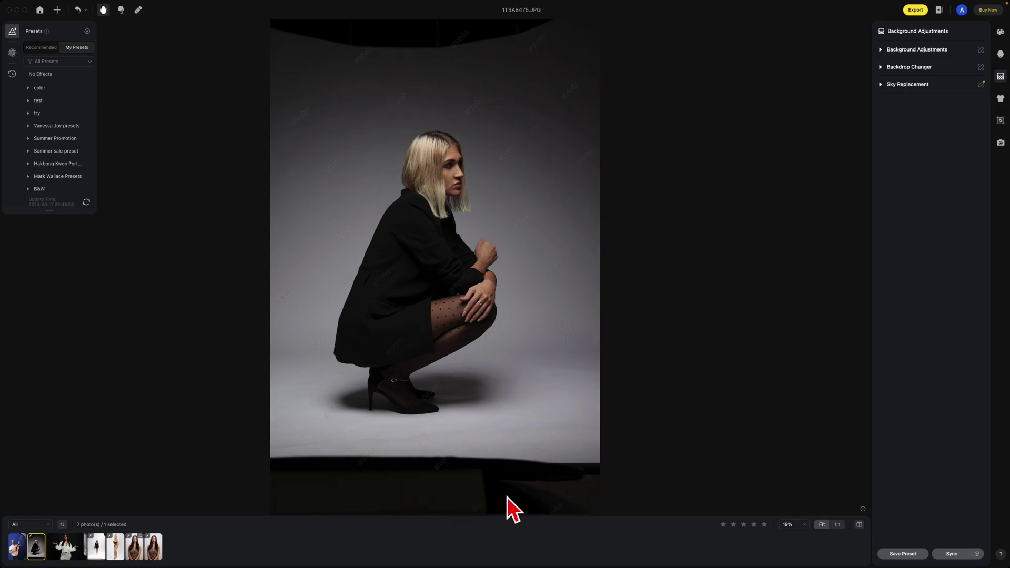
# Enable Clean Backdrop and Distractions Removal to erase the dark floor and backdrop edges.
pyautogui.click(877, 49)
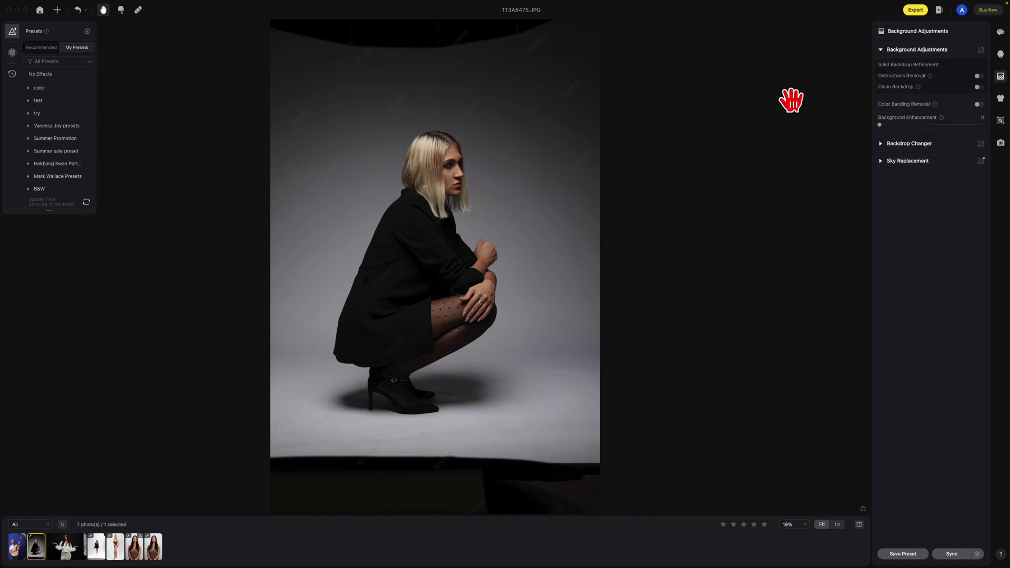
pyautogui.click(978, 87)
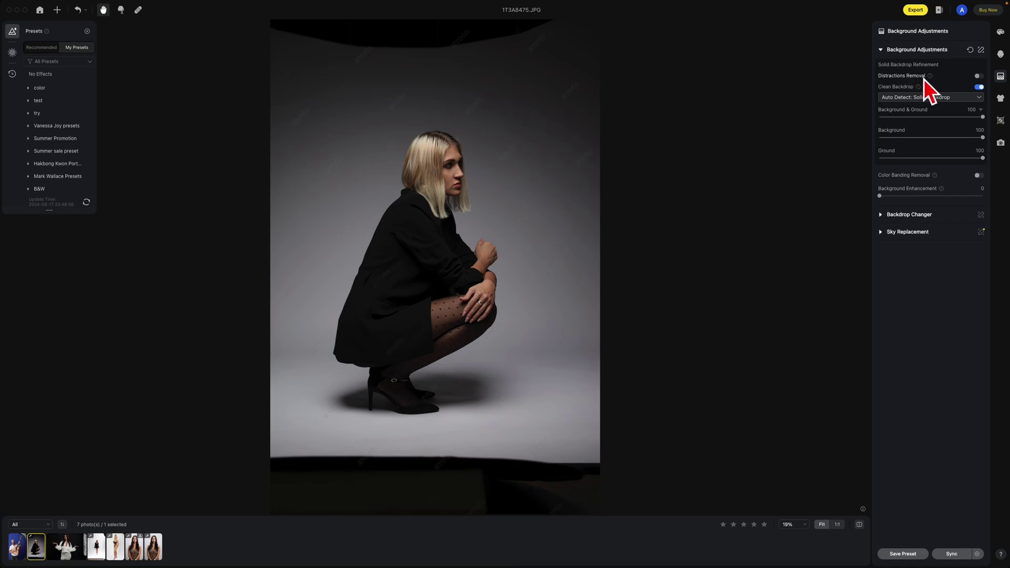
pyautogui.click(978, 77)
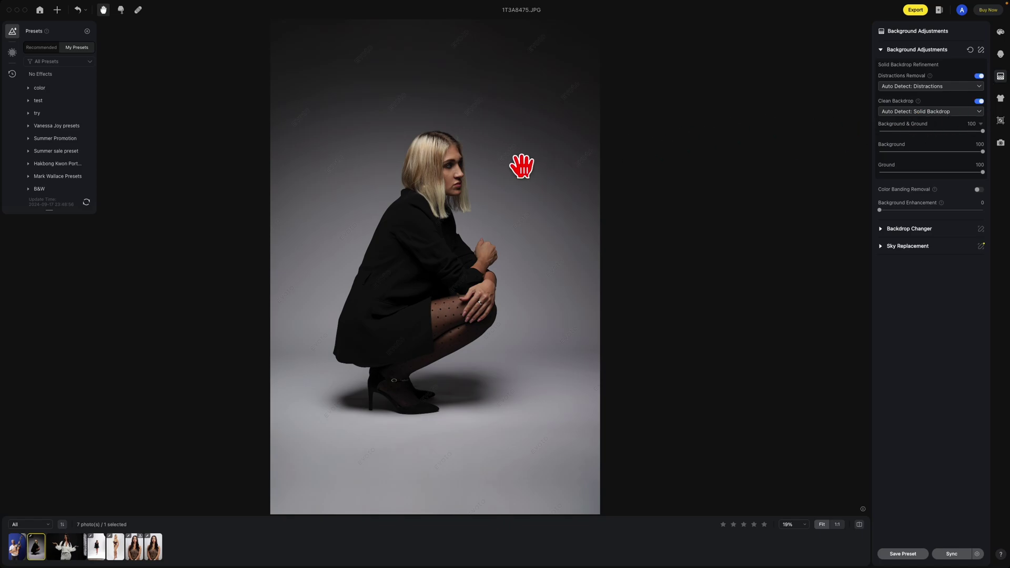
# Switch to the woman in white and erase the softbox beside her with Distractions Removal.
pyautogui.click(68, 547)
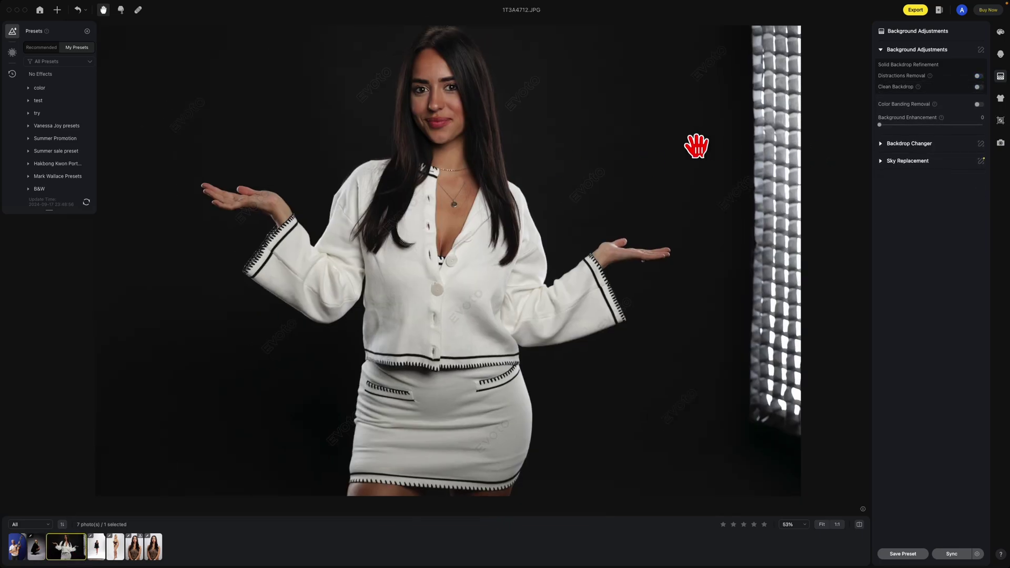
pyautogui.click(979, 76)
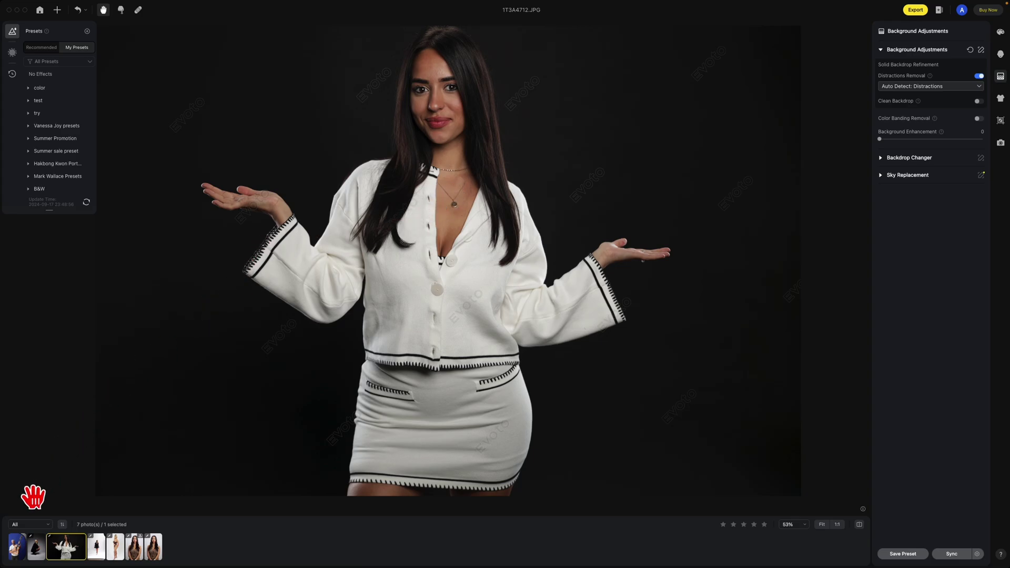
# Switch to the guitarist and clear the grey wall with Distractions Removal plus Clean Backdrop.
pyautogui.click(18, 550)
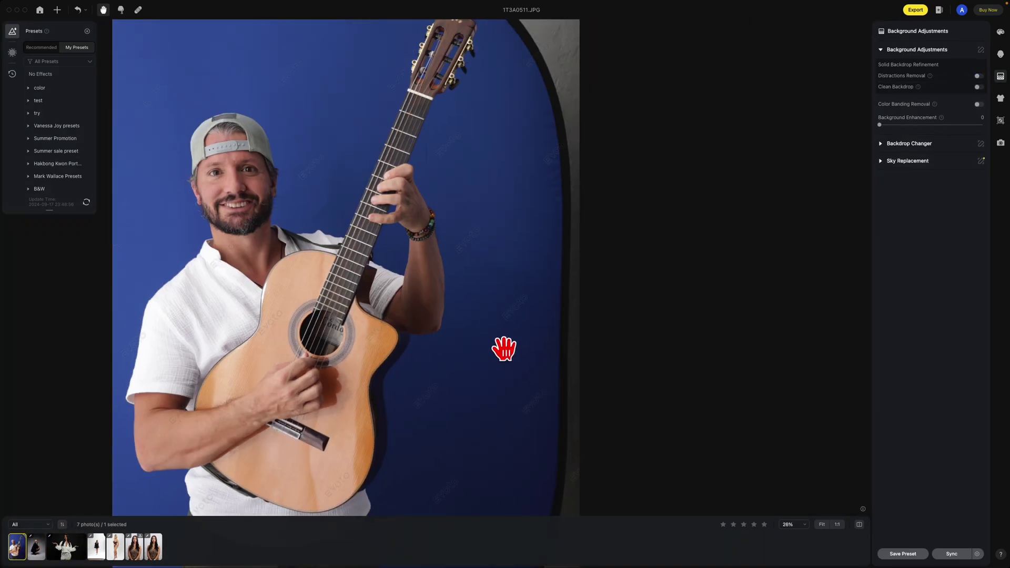
pyautogui.moveTo(506, 349); pyautogui.dragTo(626, 311)
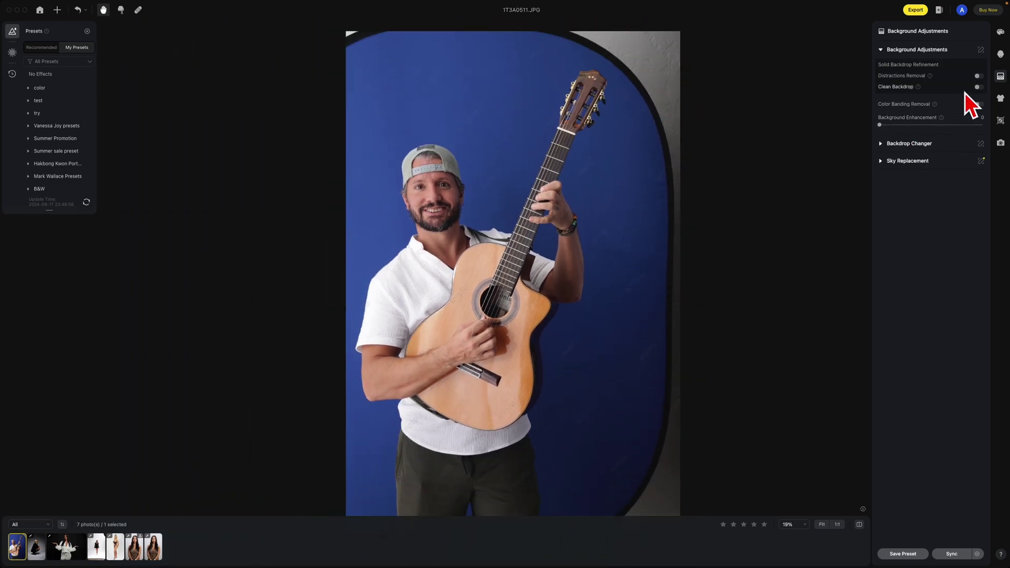
pyautogui.click(978, 75)
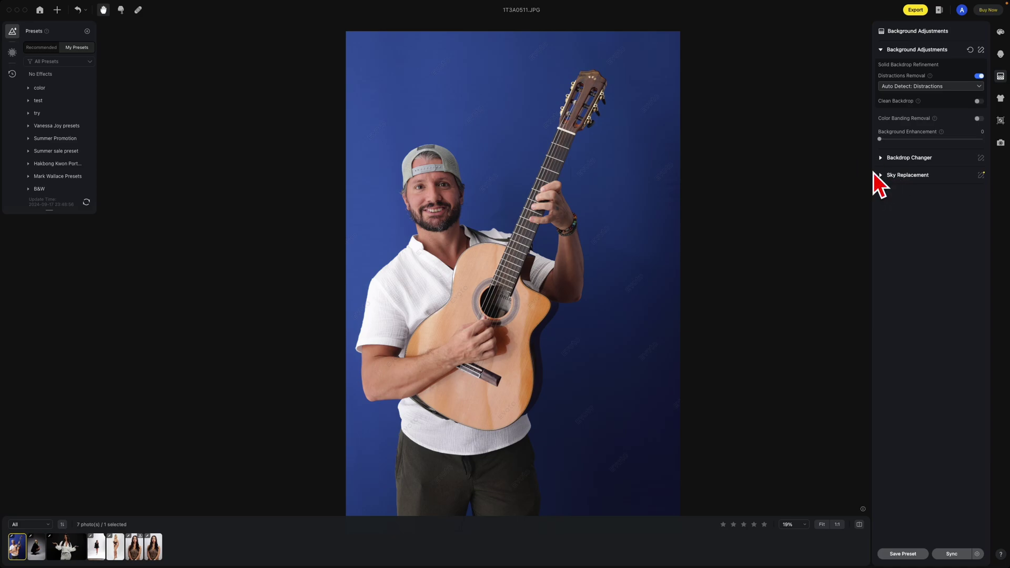
pyautogui.click(976, 102)
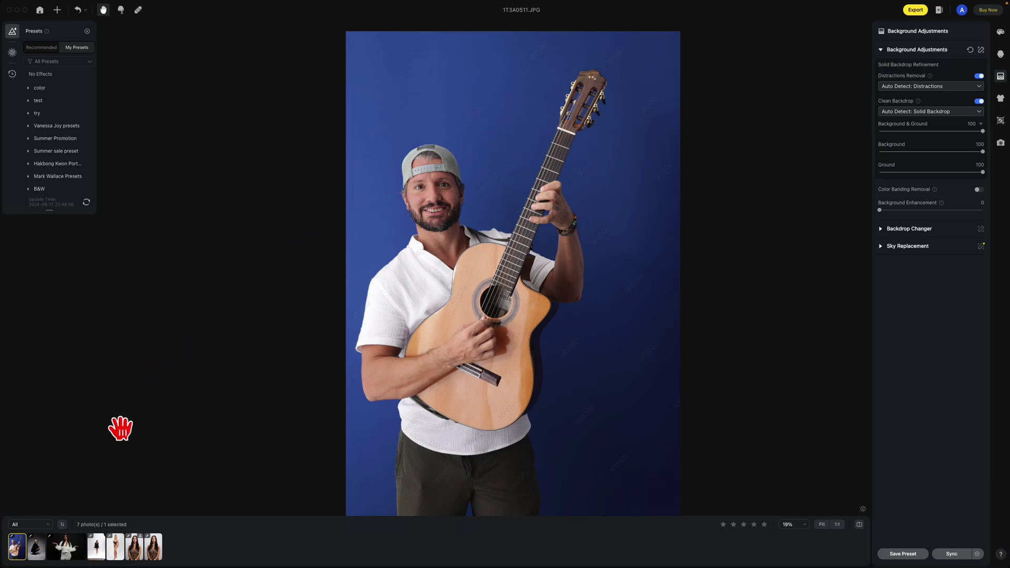
# Switch to the woman in black and erase the floor strip and corner with Clean Backdrop plus Distractions Removal.
pyautogui.click(96, 552)
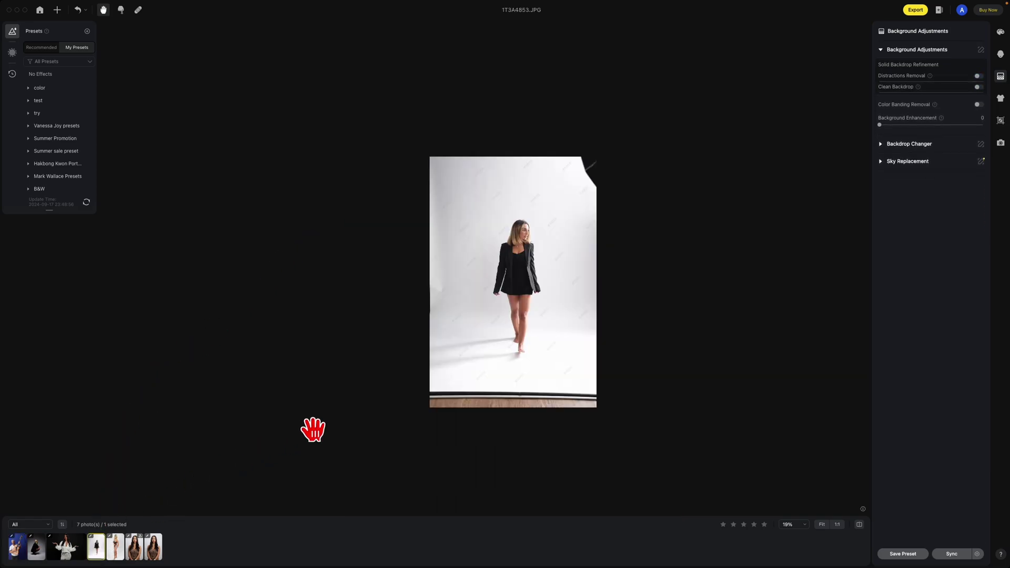
pyautogui.scroll(3, 442, 352)
pyautogui.moveTo(497, 332); pyautogui.dragTo(439, 359)
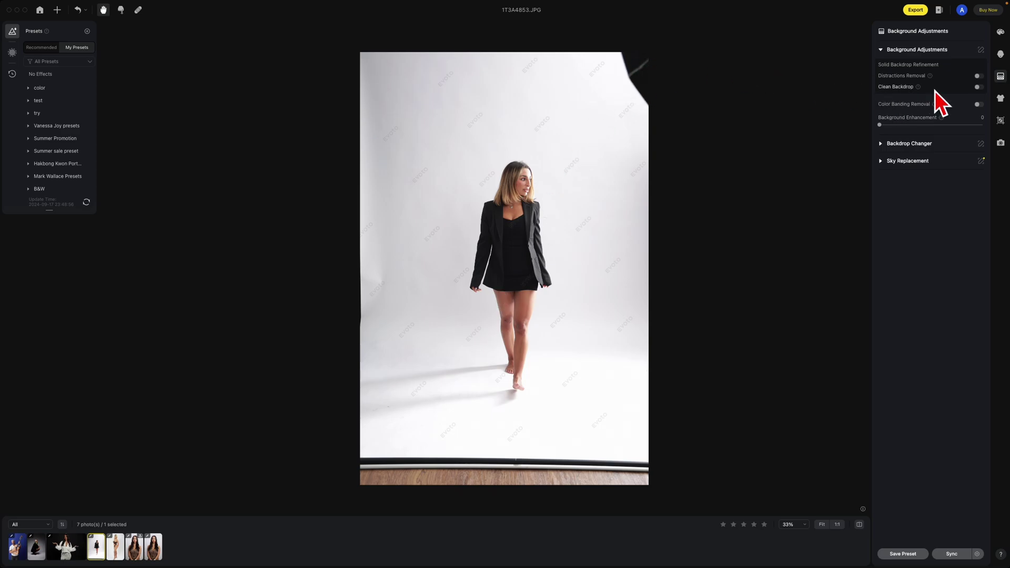
pyautogui.click(978, 86)
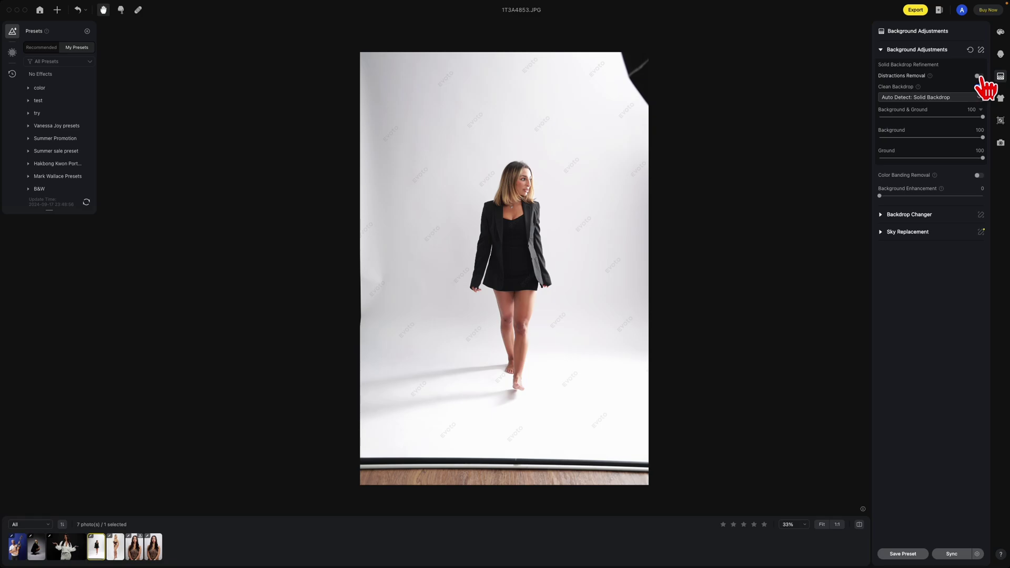
pyautogui.click(978, 76)
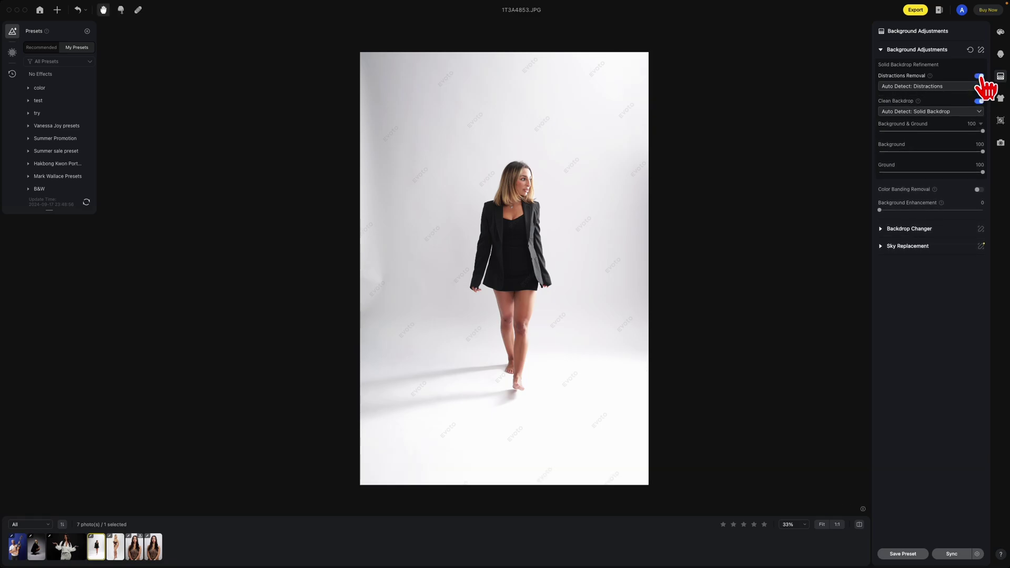